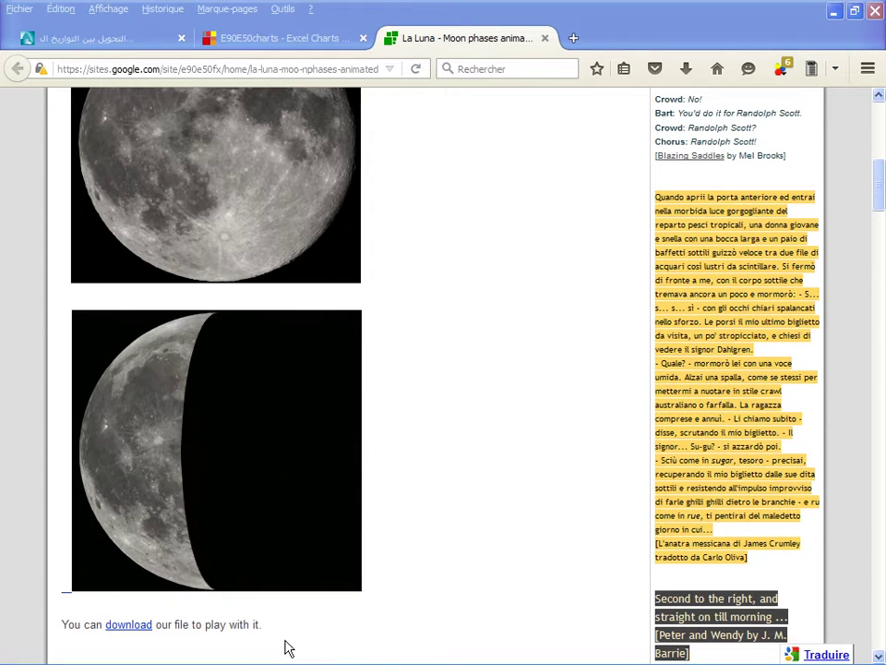
Switch from the Google Sites moon-phase page to the Excel moon-phase workbook.
key(alt+Tab)
key(alt+Tab)
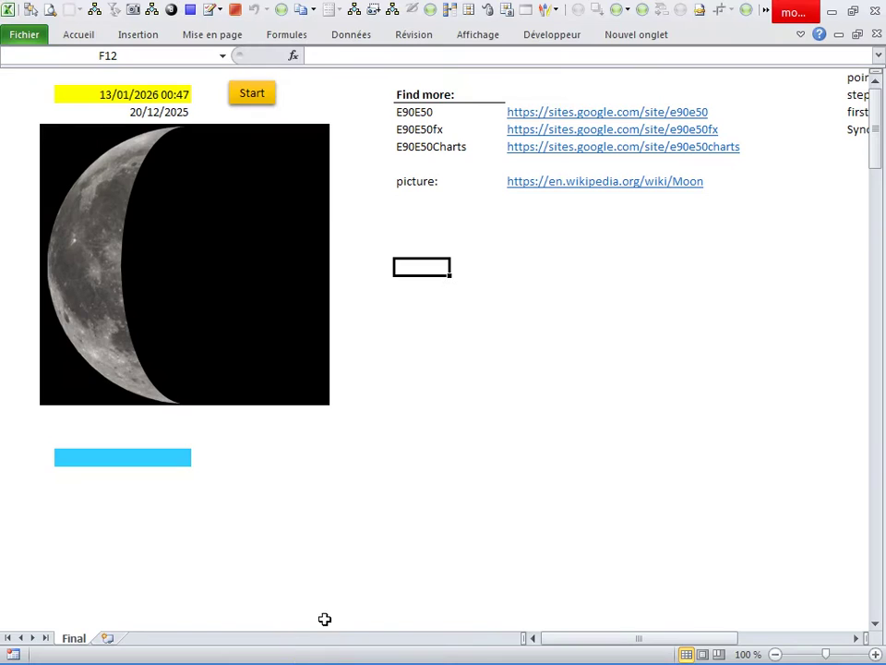
Check the 20/12/2025 start date in B3, let the animation run, then bring the La Luna Firefox window forward.
click(408, 412)
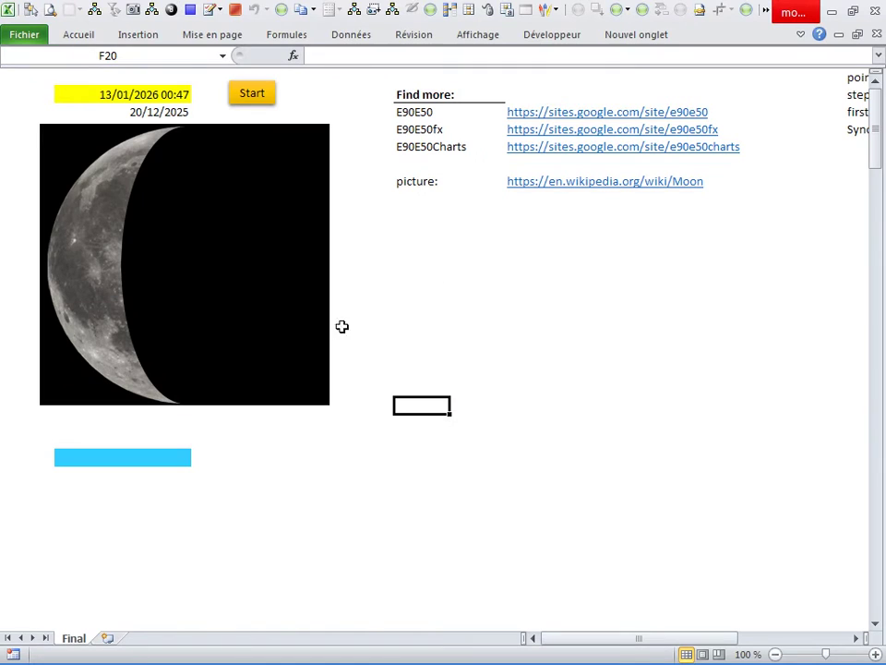
click(159, 118)
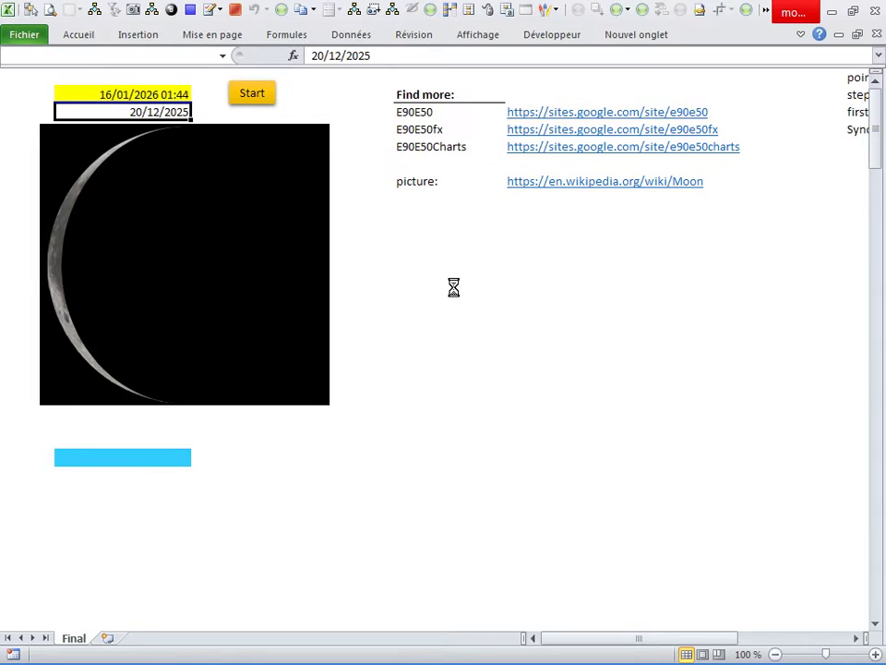
click(479, 307)
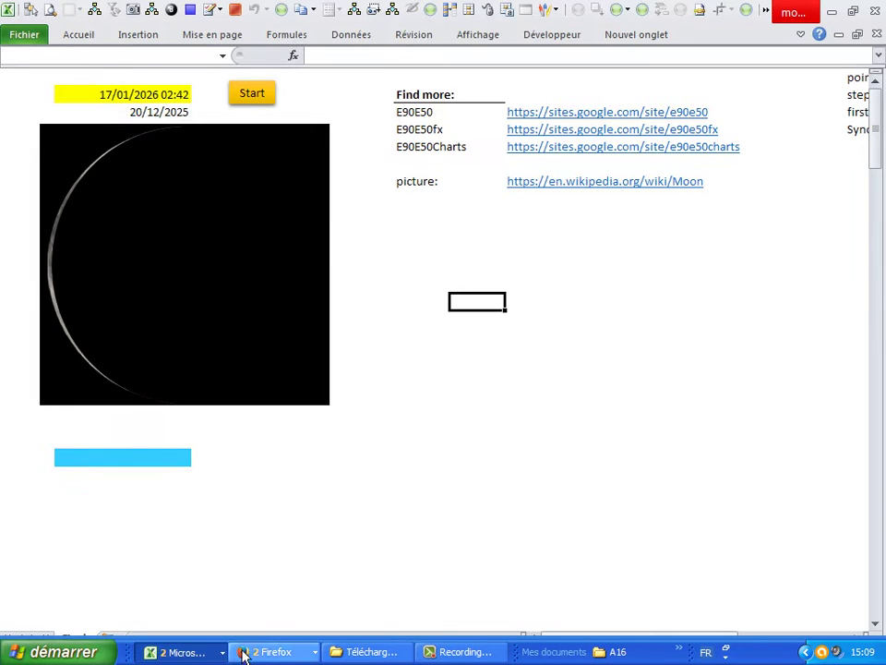
click(263, 651)
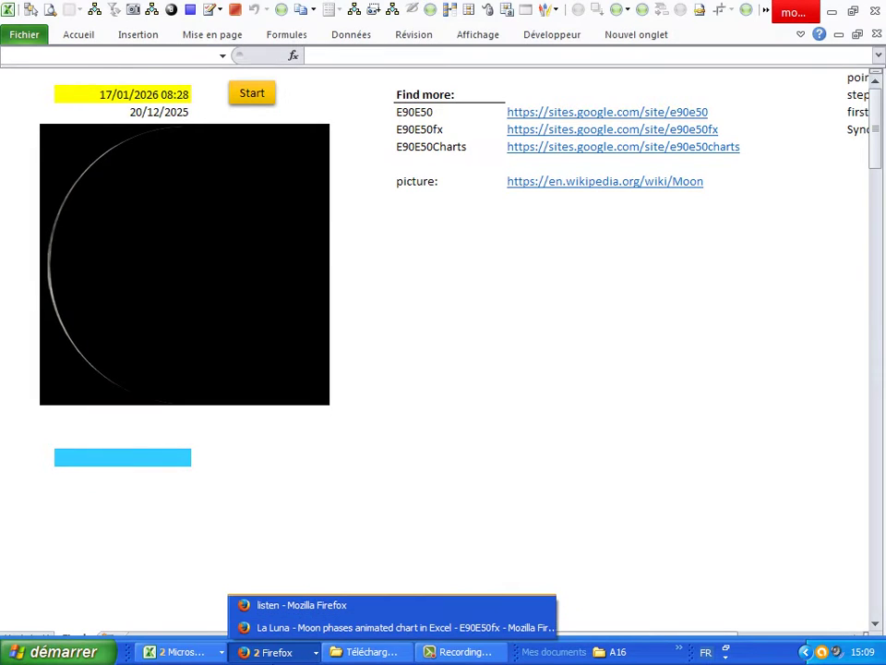
click(286, 627)
Convert Gregorian 5 December 2021 to Hijri on the converter, giving 1 Jumada al-Ula 1443.
click(109, 39)
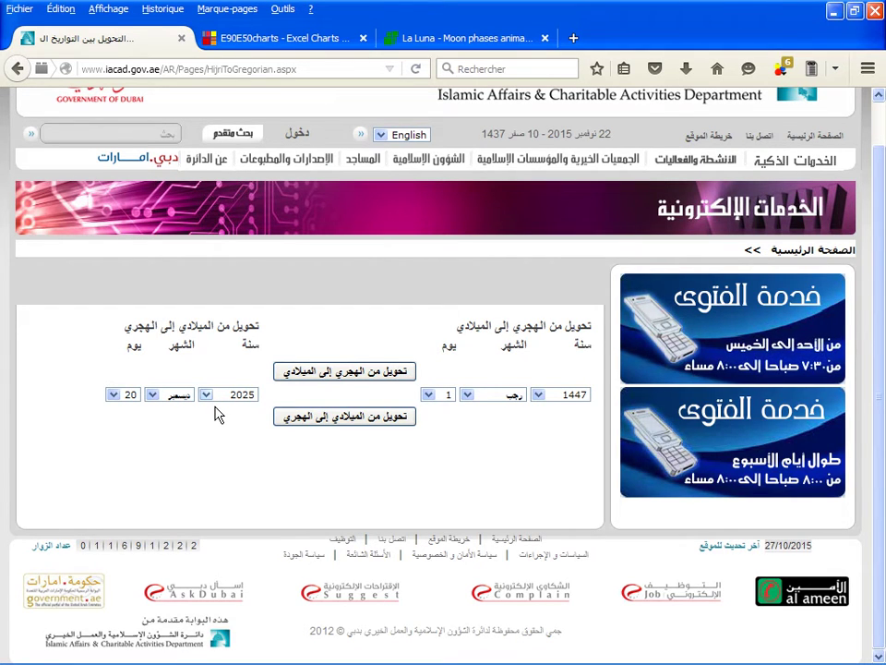
click(216, 402)
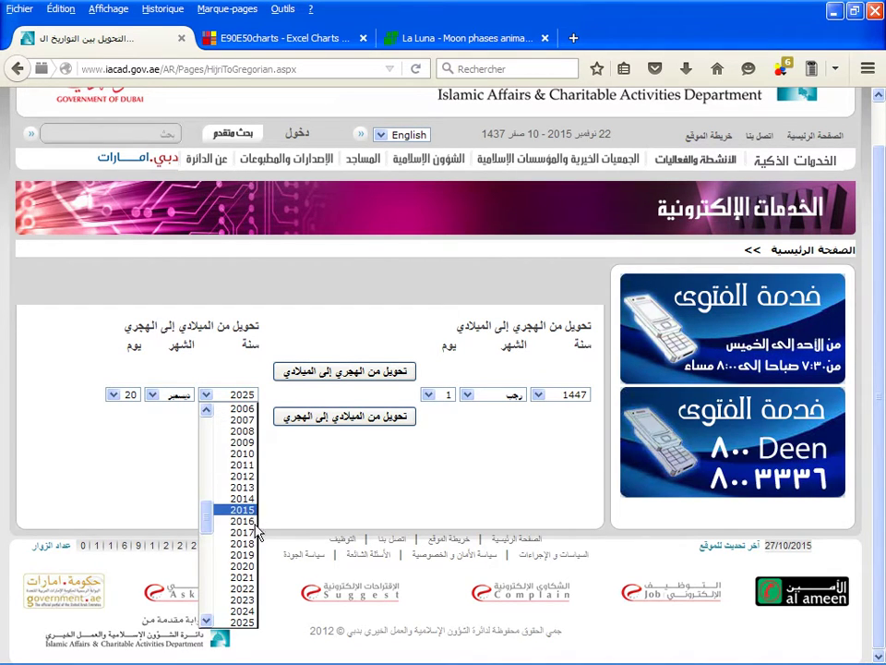
click(242, 578)
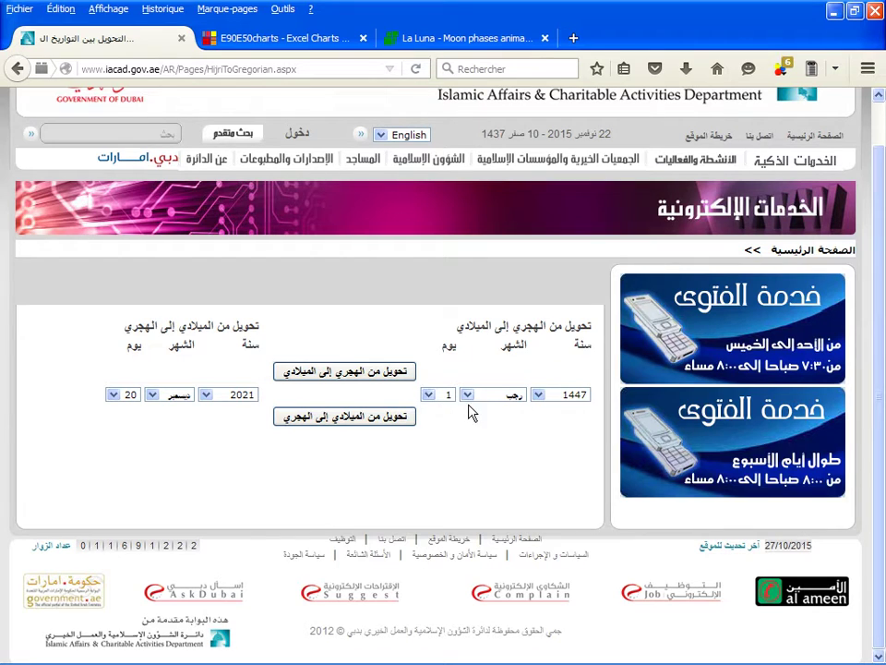
click(335, 418)
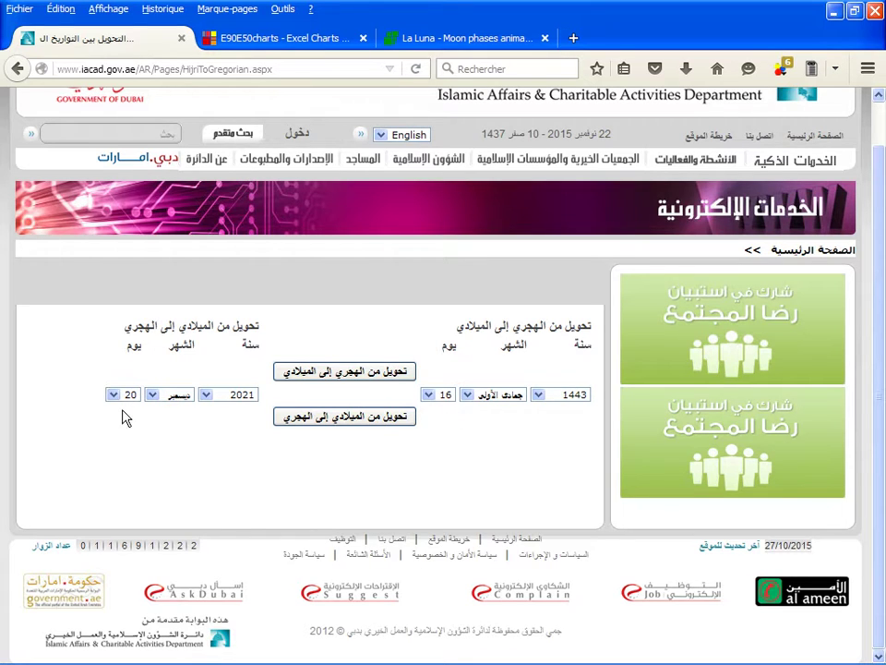
click(123, 397)
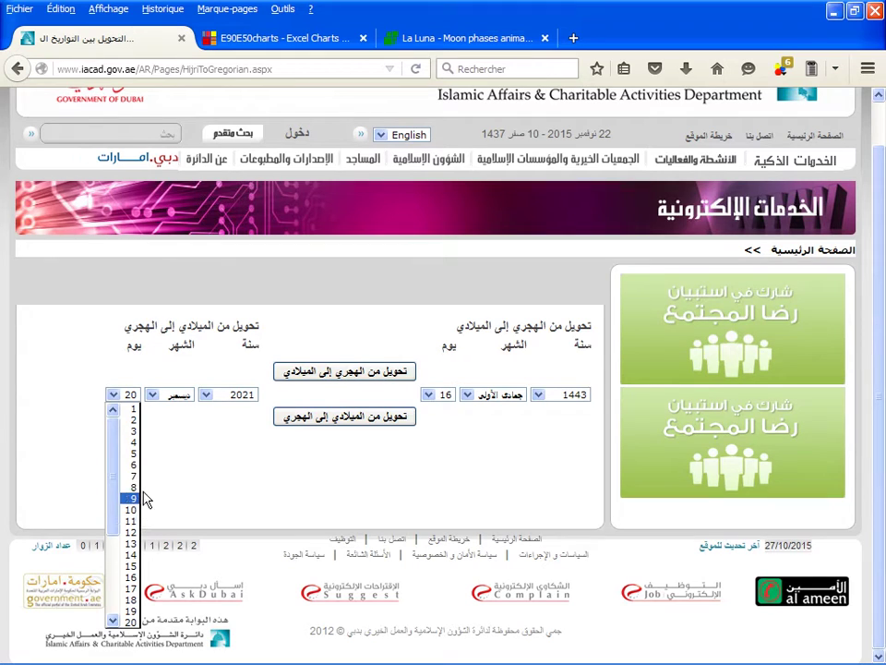
click(145, 455)
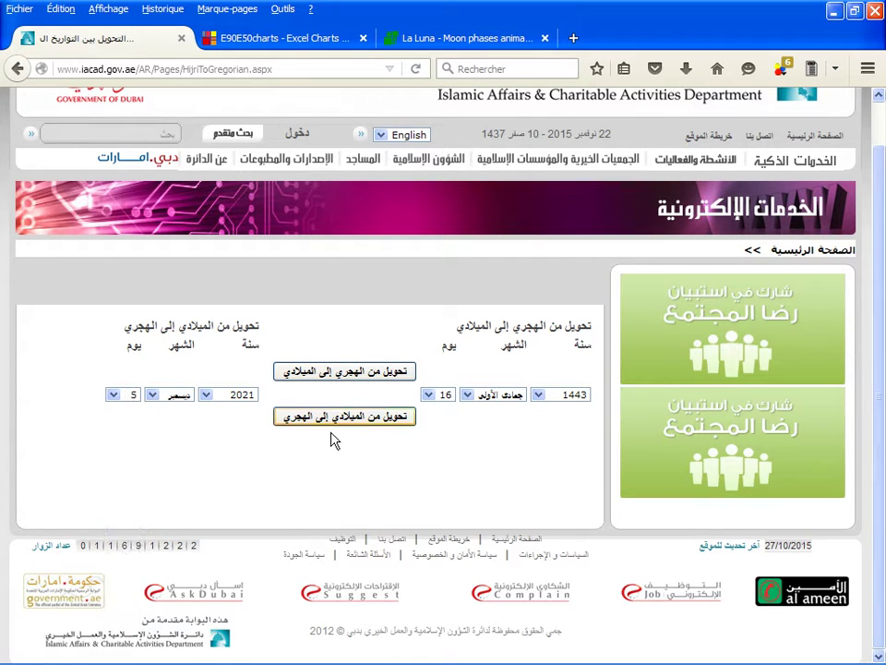
click(332, 420)
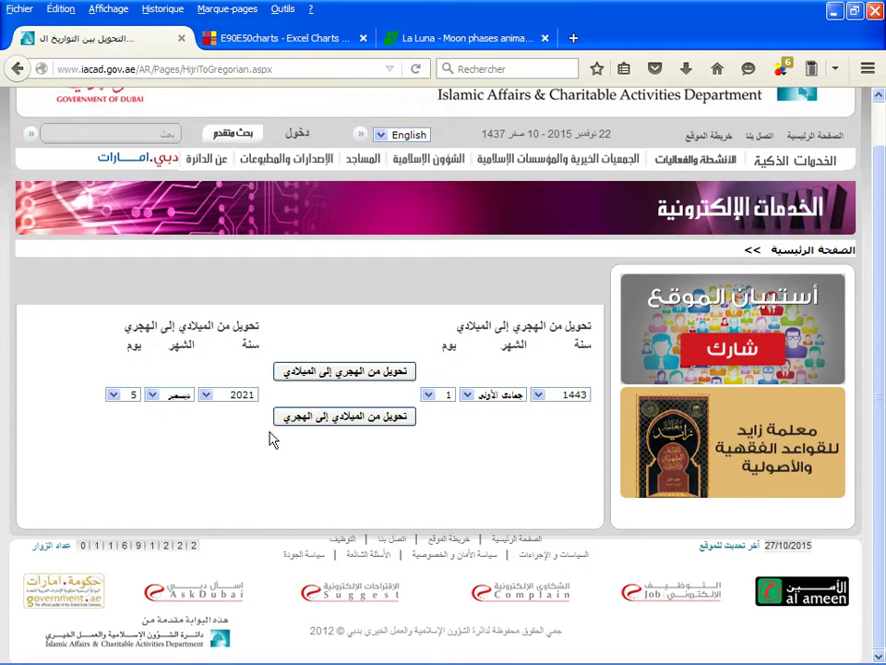
mouse_move(180, 652)
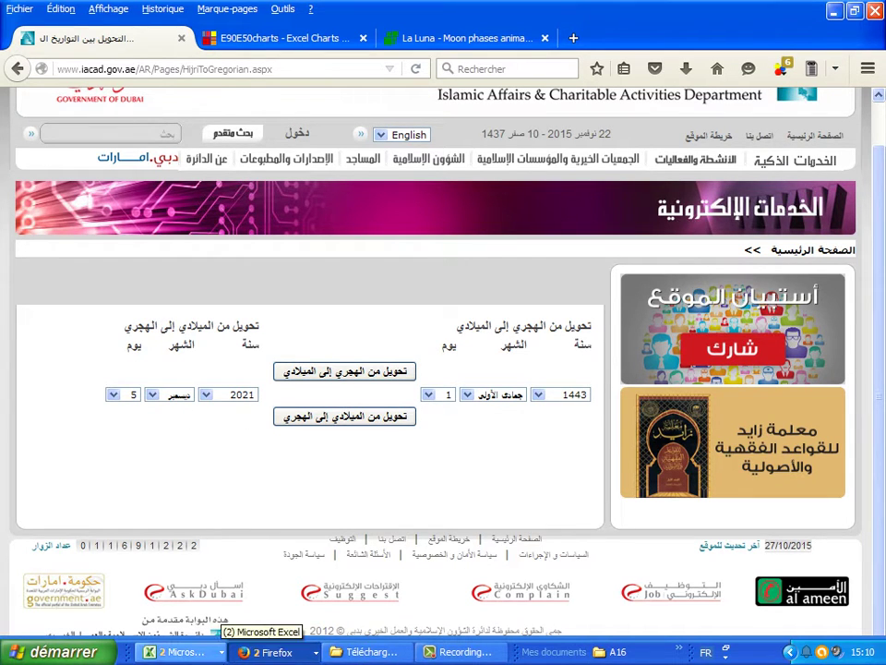
Back in the Excel workbook, change the yellow B2 date to 01/12/2021.
click(213, 648)
click(166, 625)
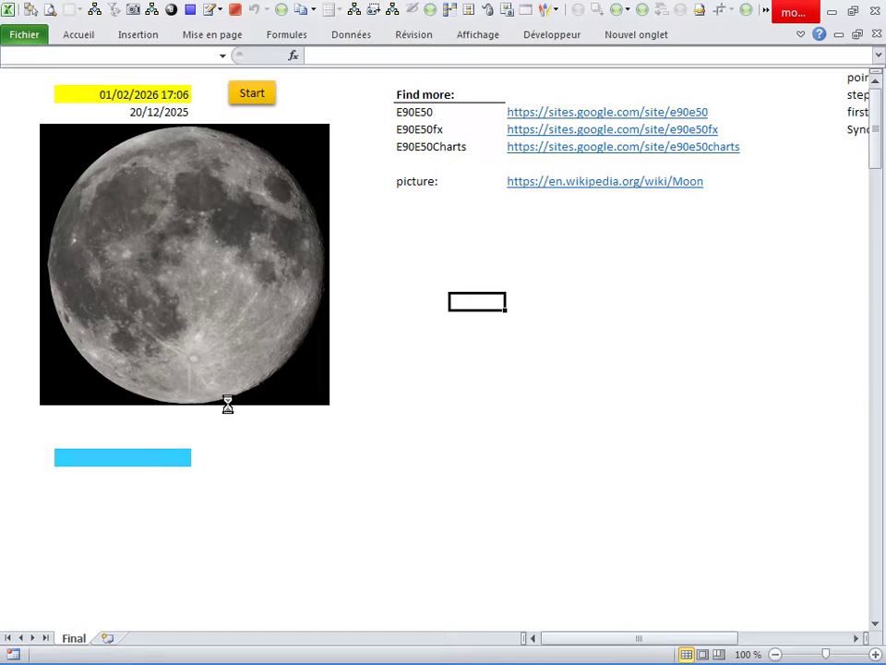
click(137, 92)
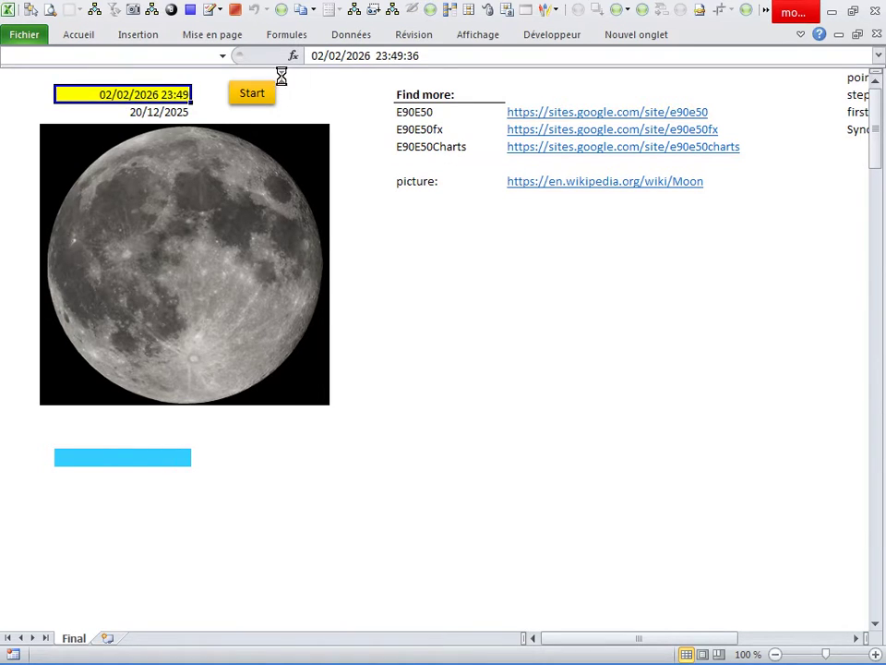
double_click(317, 56)
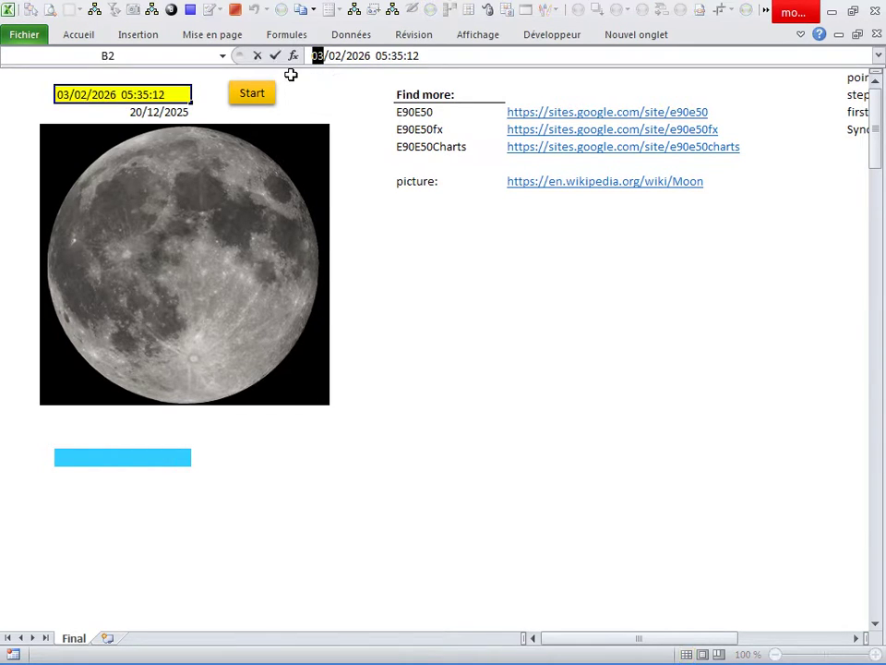
text(01/)
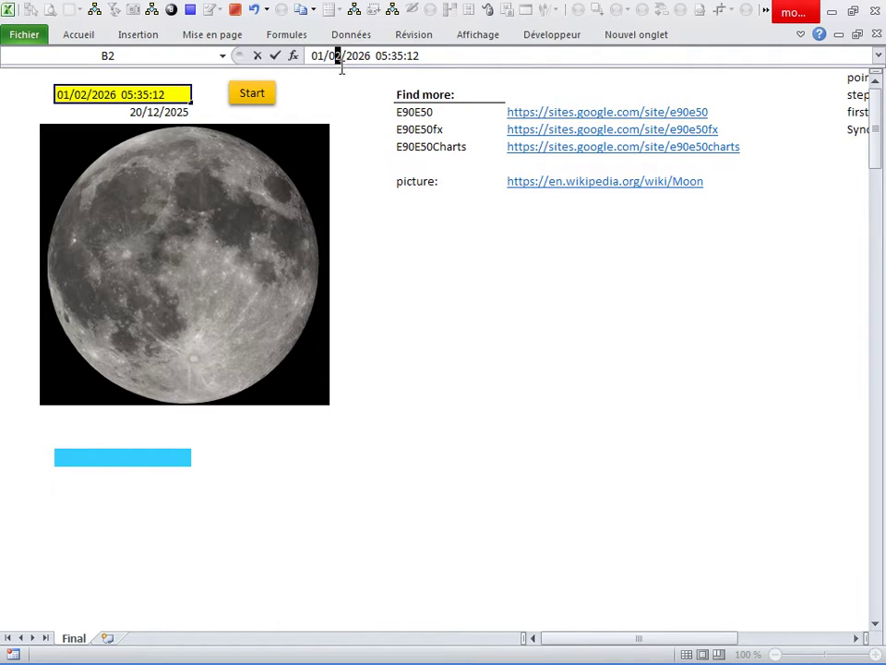
text(12)
key(BackSpace)
text(1)
Confirm the B2 date and set cell B3 to 05/12/2021.
click(263, 95)
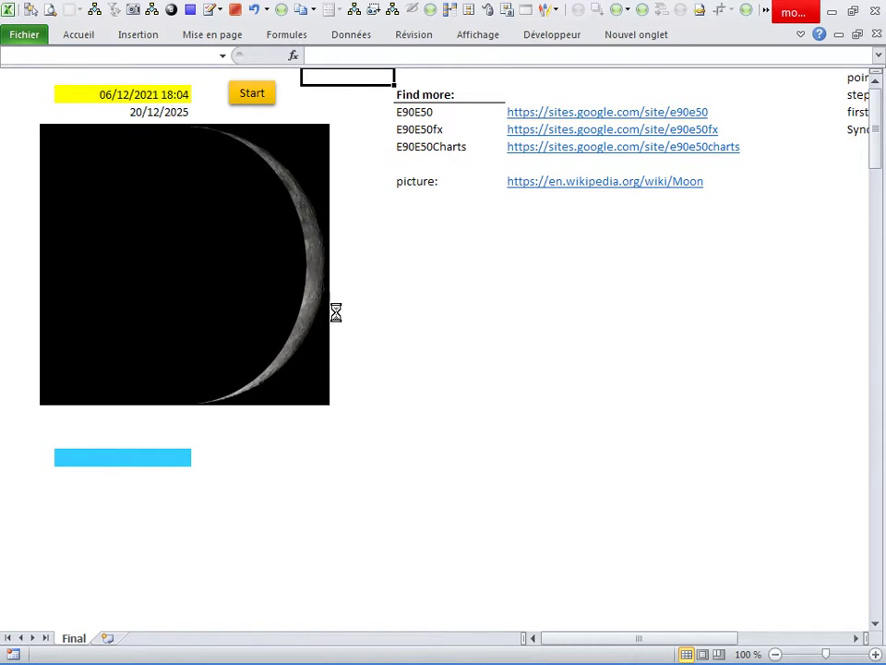
click(166, 113)
click(379, 57)
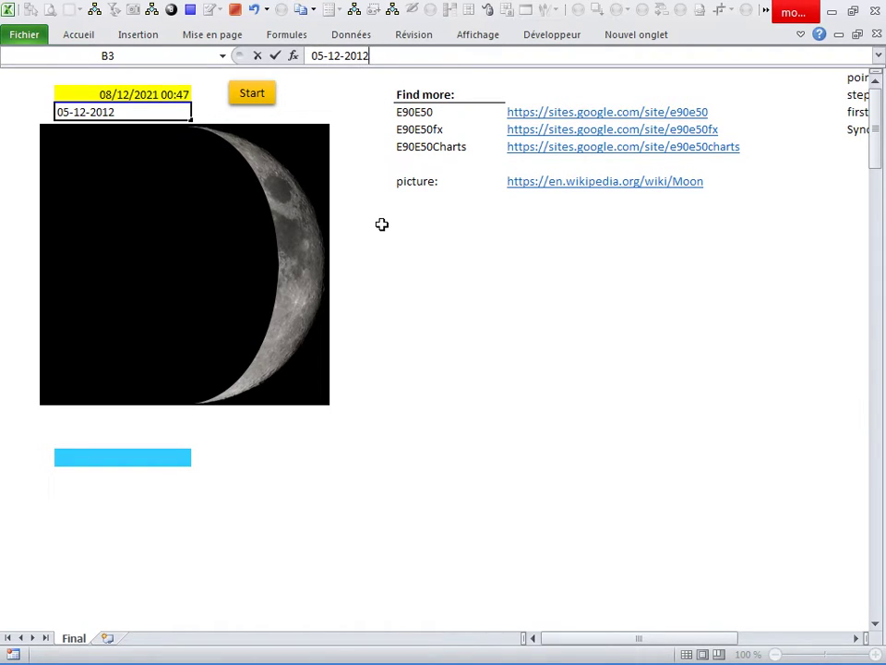
key(Return)
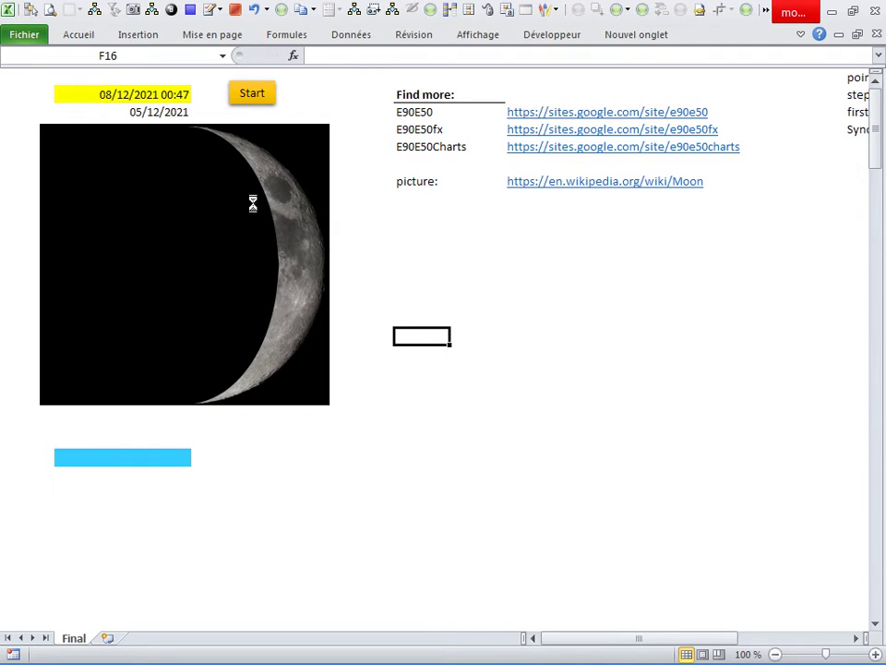
Re-enter day 01 in B2 and restart the moon animation from 01/12/2021.
double_click(317, 56)
text(01)
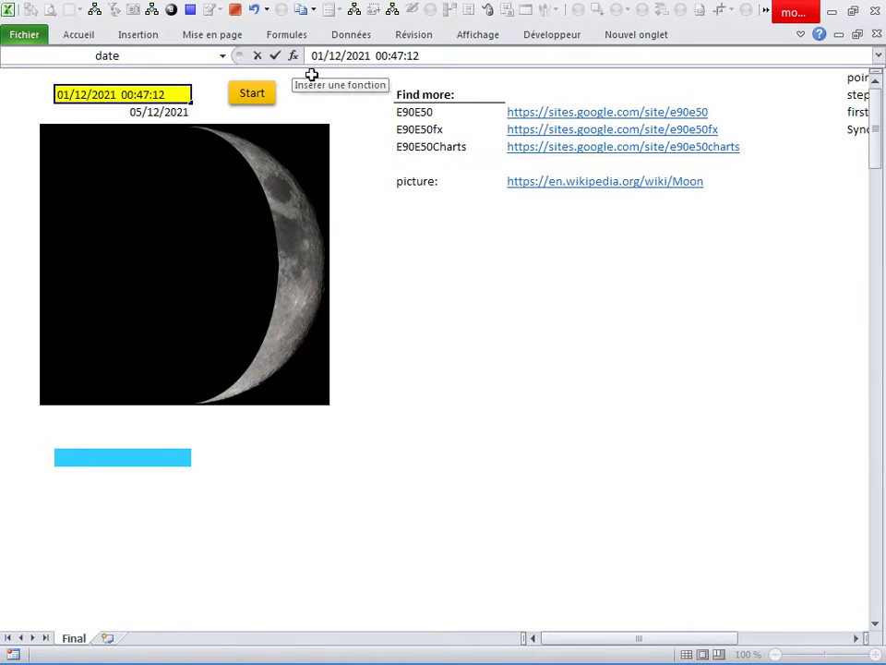
click(468, 233)
click(251, 96)
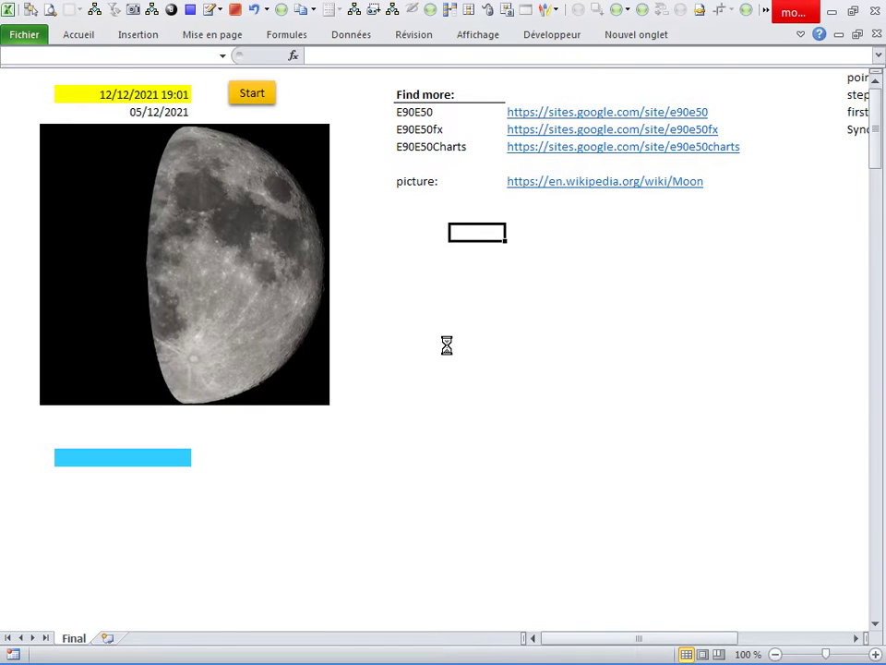
Convert Gregorian 10 December 2007 to Hijri on the converter, giving 1 Dhu al-Hijja 1428.
click(277, 652)
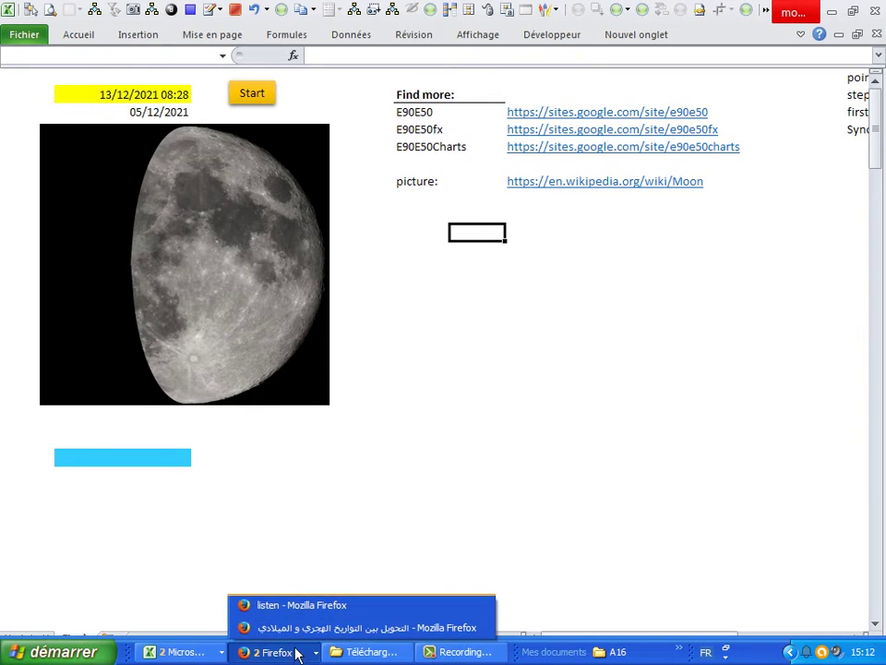
click(297, 630)
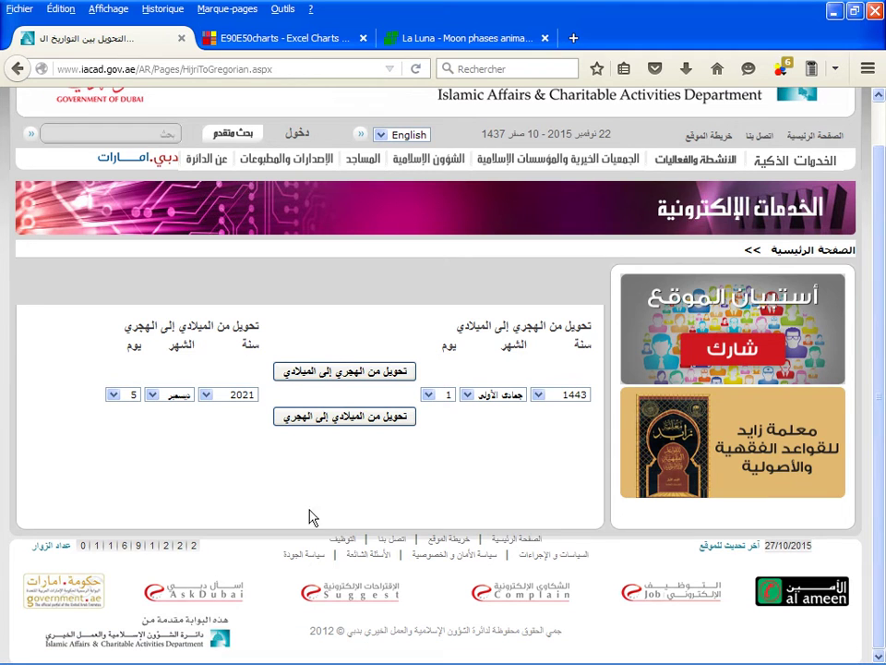
click(206, 394)
scroll(242, 480, up, 2)
scroll(242, 470, up, 2)
scroll(242, 461, up, 2)
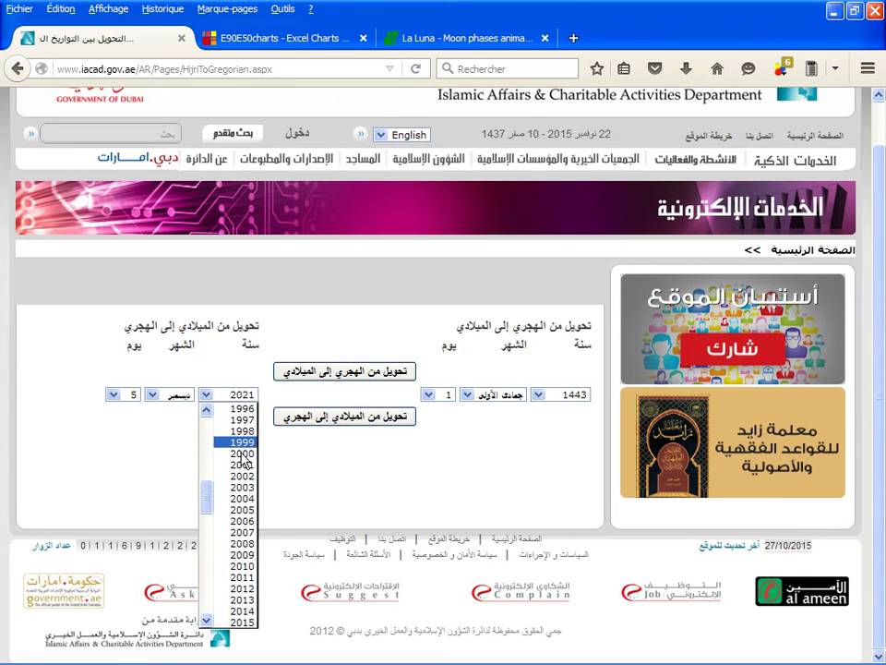
click(258, 539)
click(325, 421)
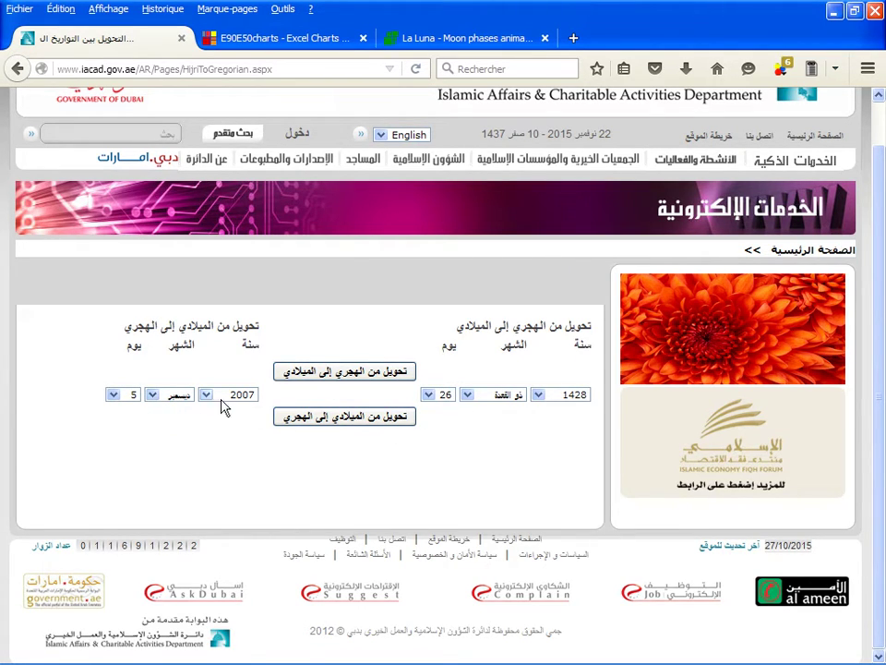
click(120, 394)
click(120, 508)
click(365, 420)
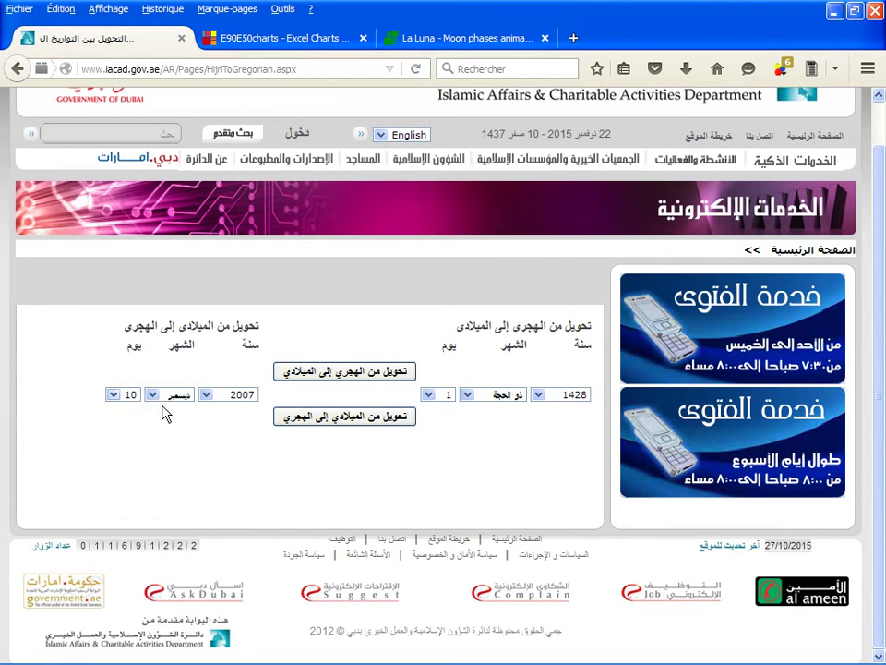
In Excel, change the second date in B3 to 10/12/2017.
click(199, 661)
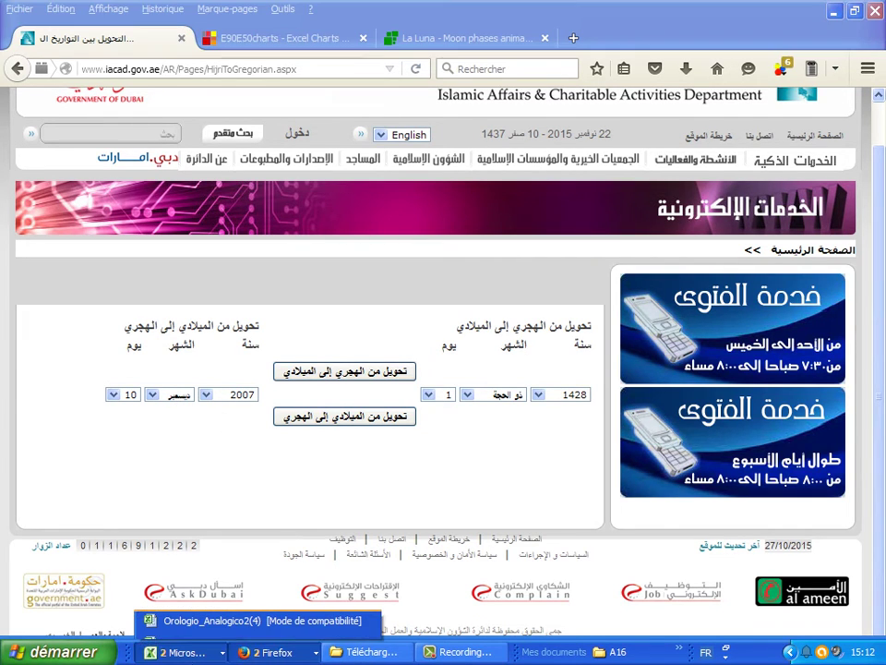
click(189, 625)
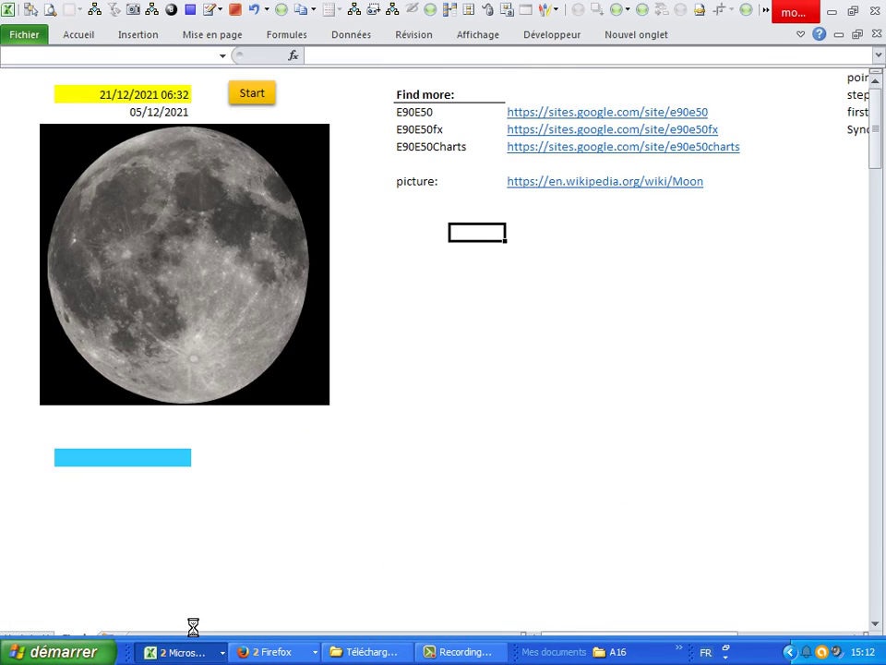
click(164, 112)
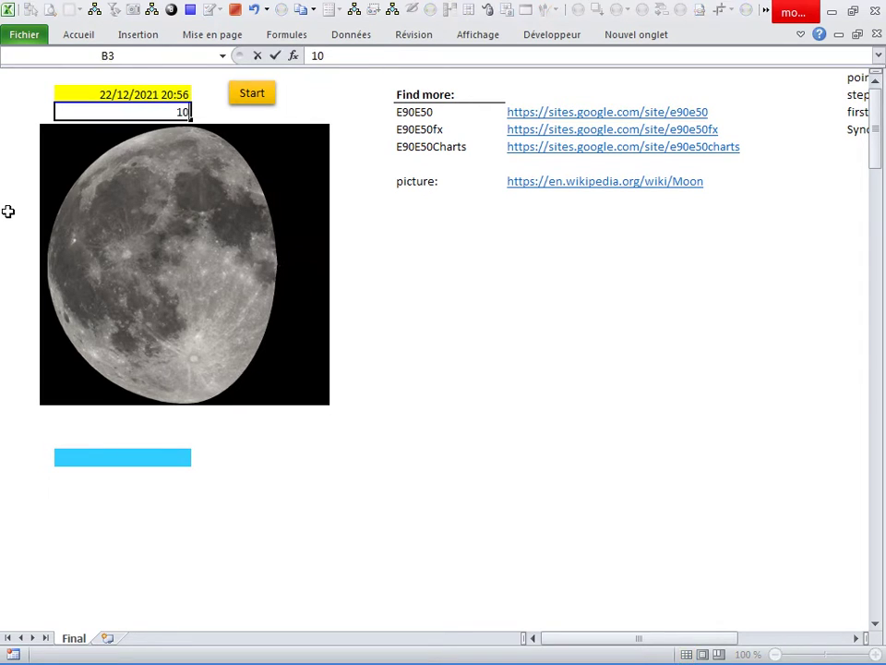
text(-12-2017)
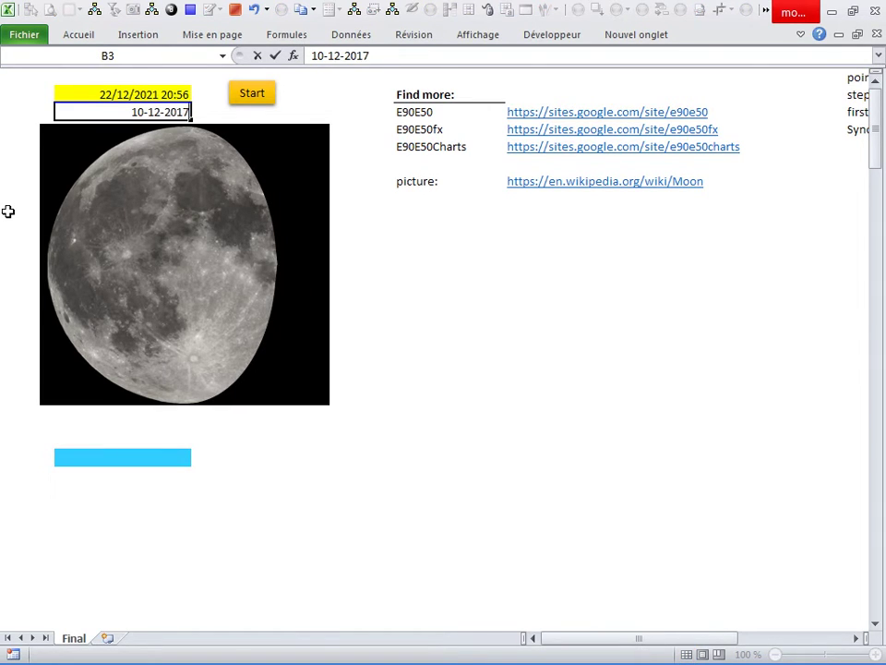
click(109, 94)
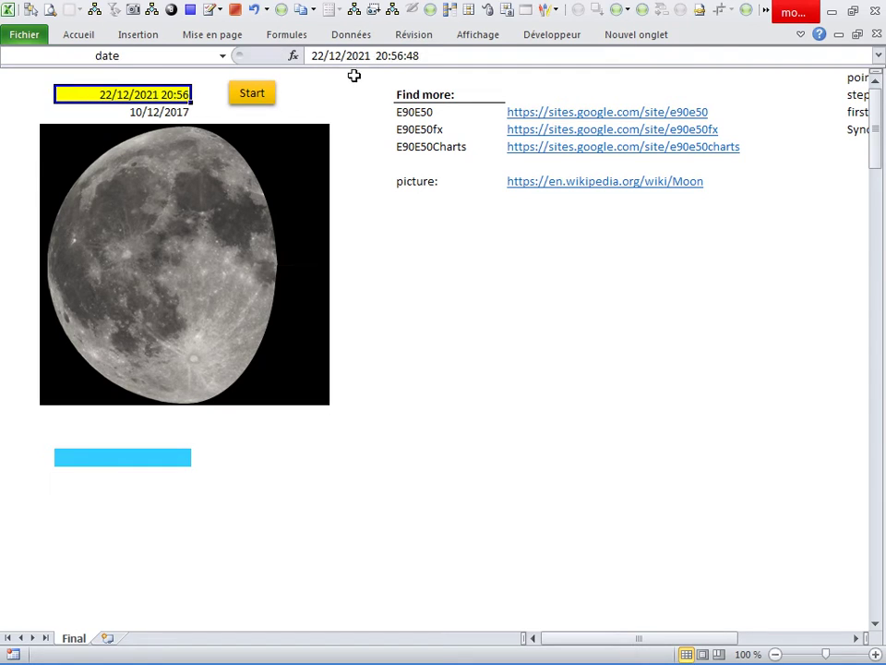
Edit the yellow date to 01/12/20007 and start the animation, triggering a type-mismatch error.
double_click(317, 55)
text(01)
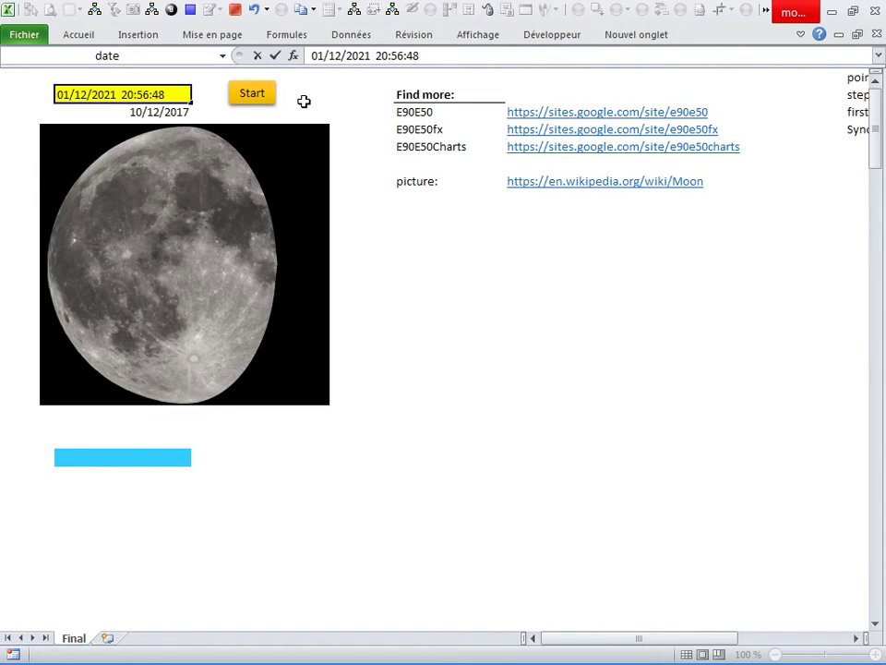
key(BackSpace)
key(BackSpace)
text(007)
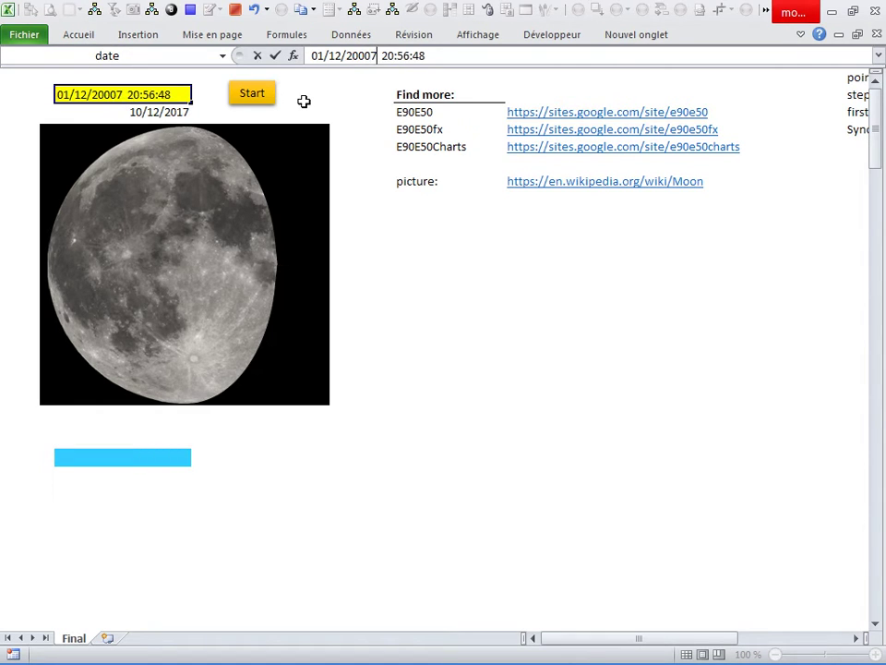
click(478, 318)
click(263, 98)
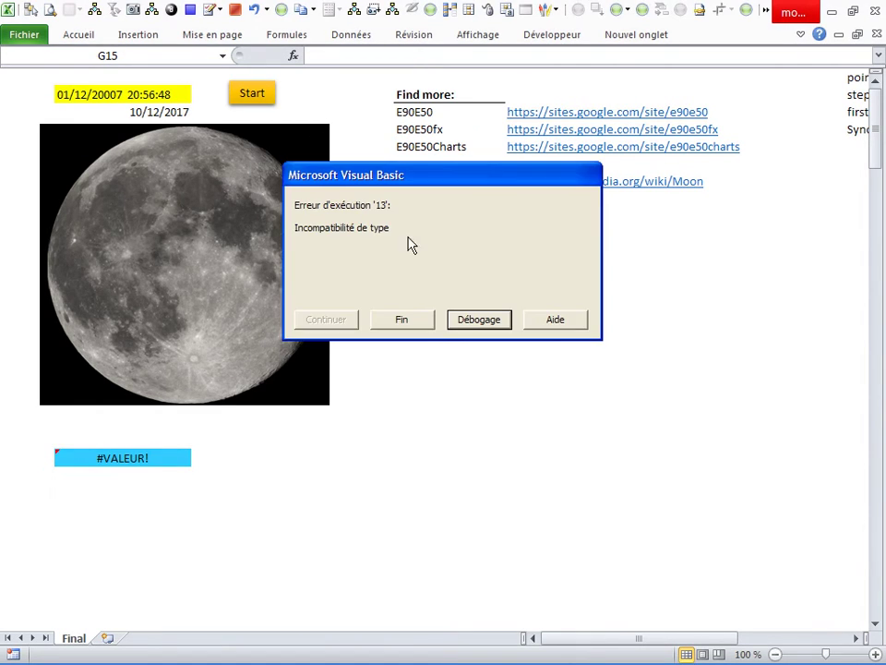
Dismiss the error, correct B3 to 10/12/2007, and run the animation again.
click(407, 319)
click(407, 305)
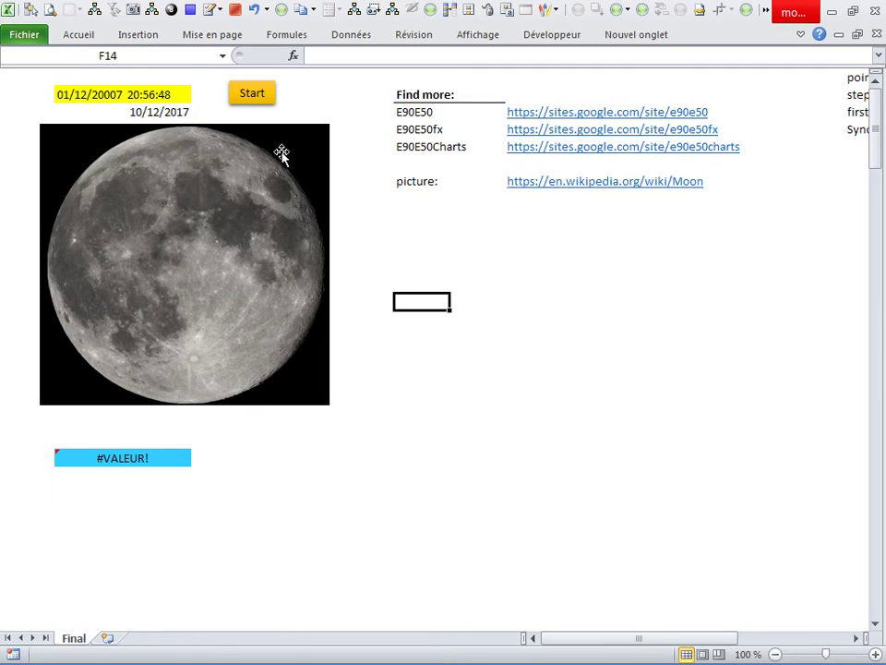
click(109, 100)
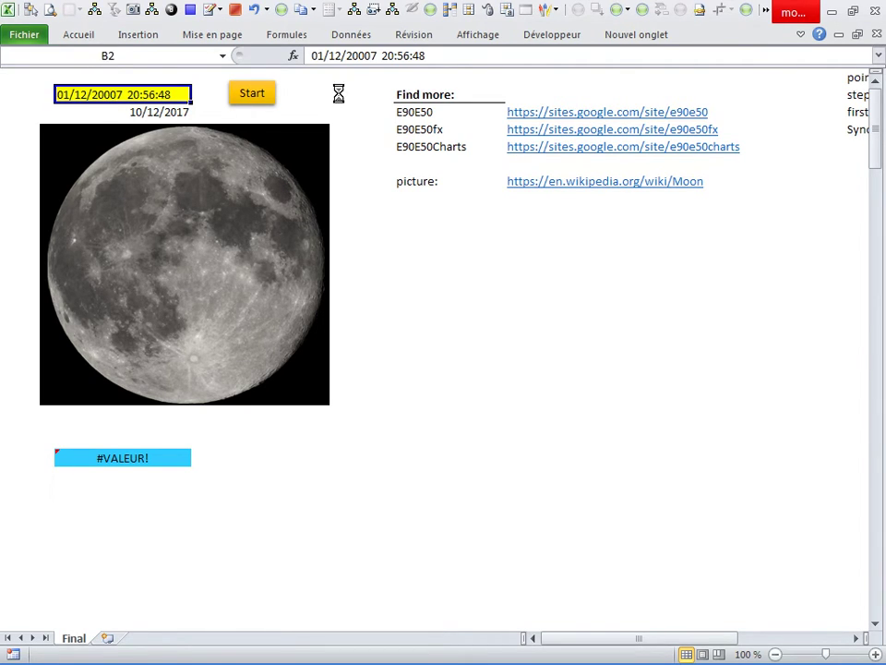
click(185, 116)
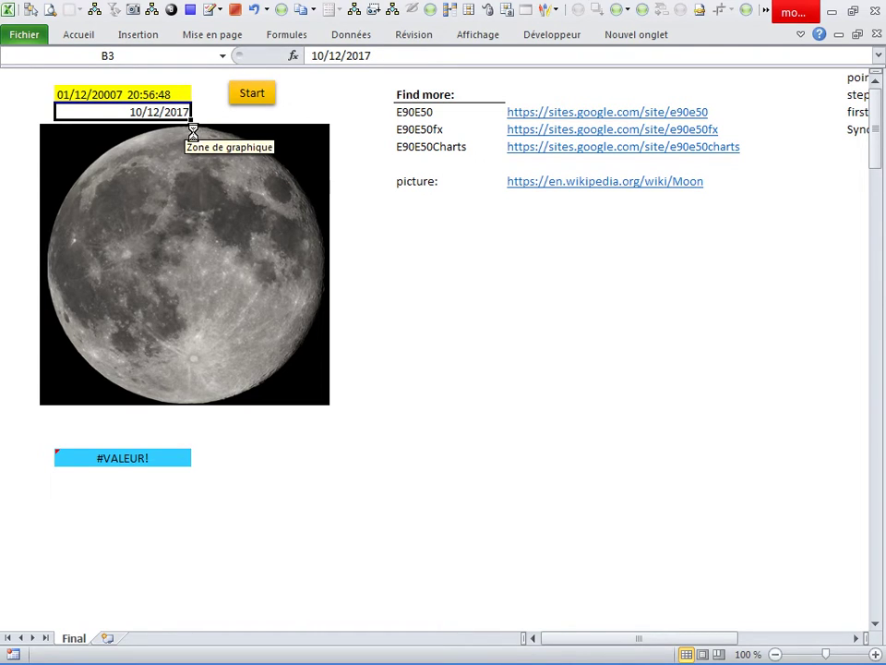
click(365, 67)
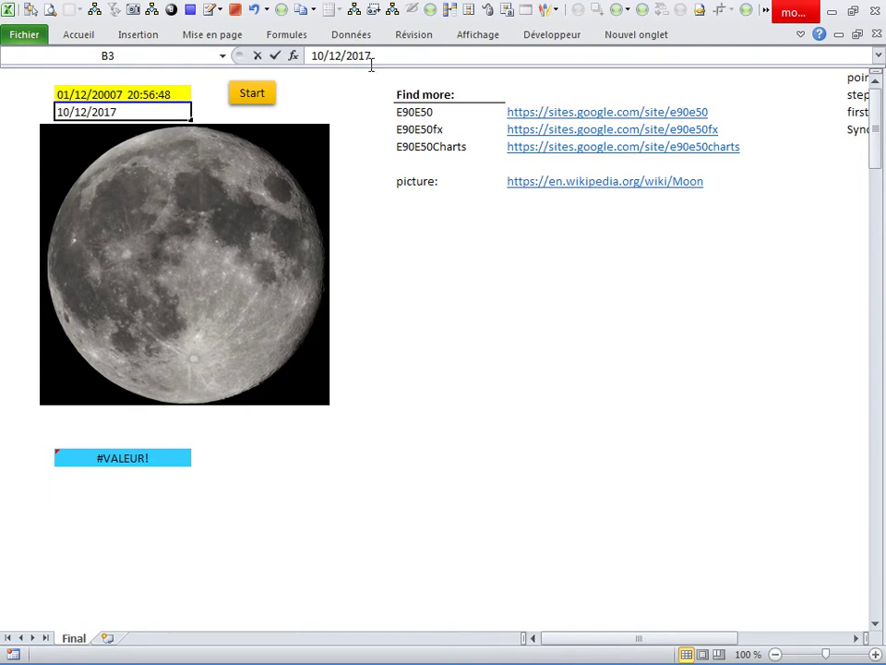
text(0)
key(Return)
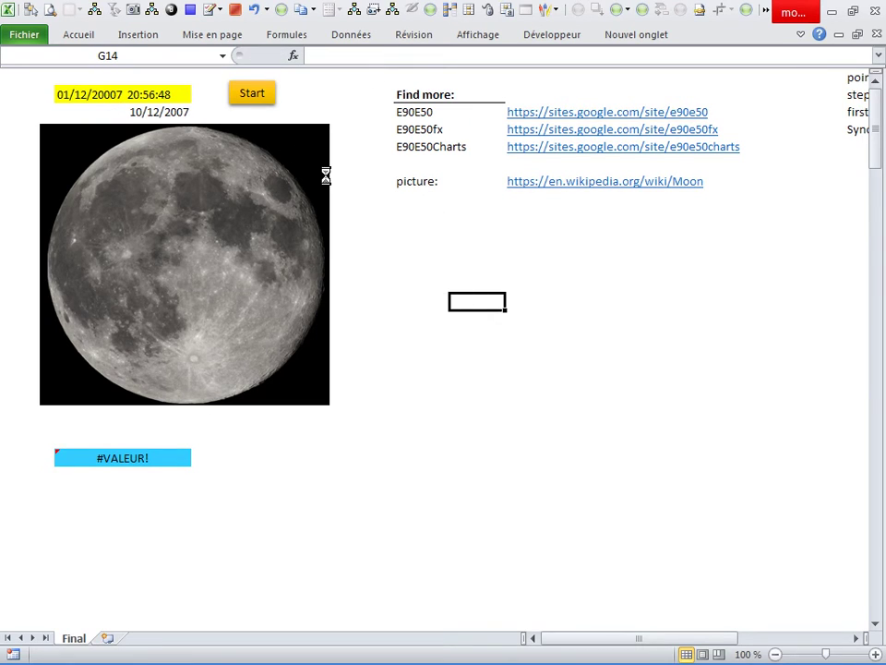
click(459, 254)
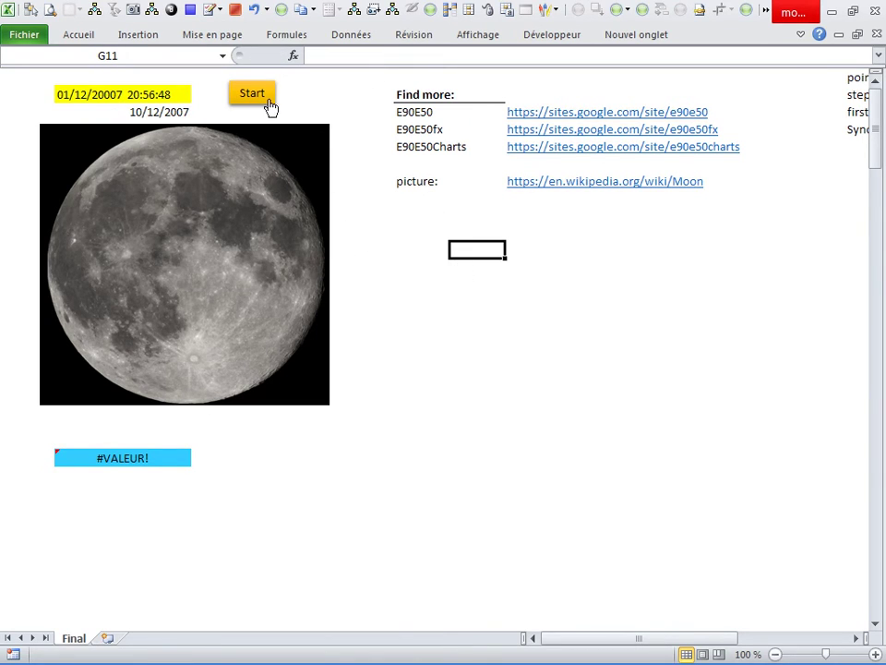
click(268, 104)
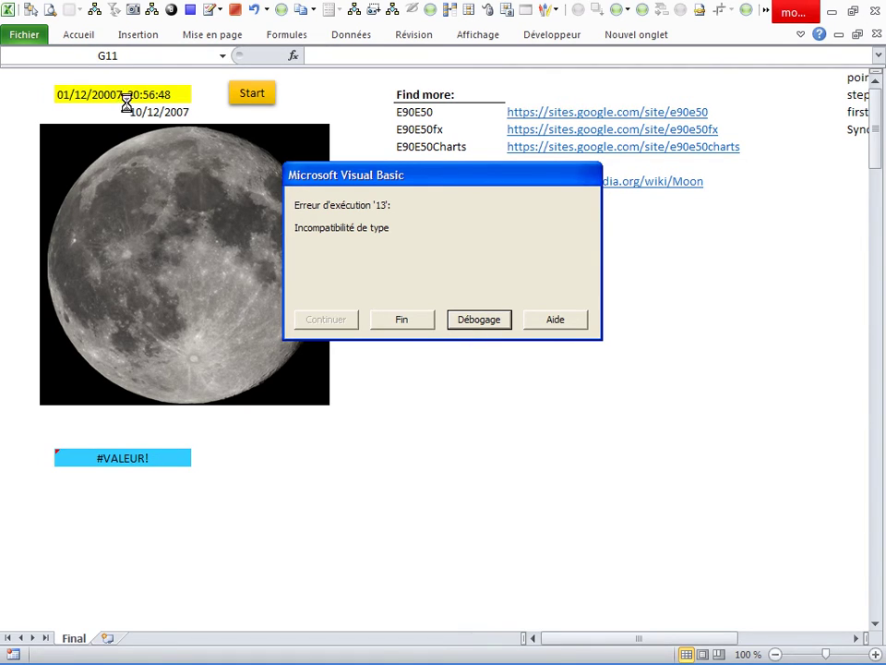
Dismiss the repeated error and fix the yellow date's year to 2007.
click(401, 320)
click(95, 94)
click(366, 55)
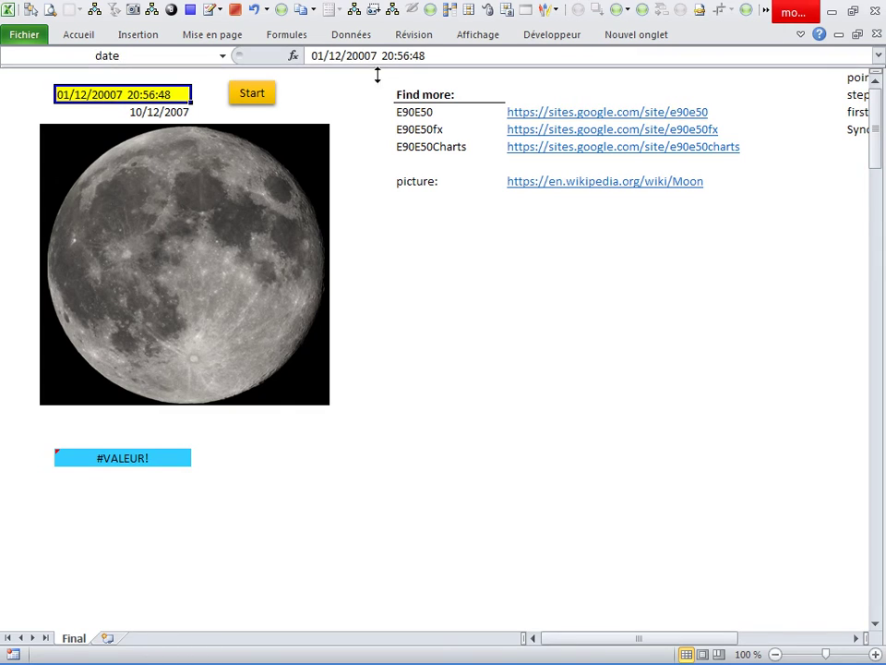
click(499, 338)
Run the moon-phase animation from the 2007 dates.
click(252, 95)
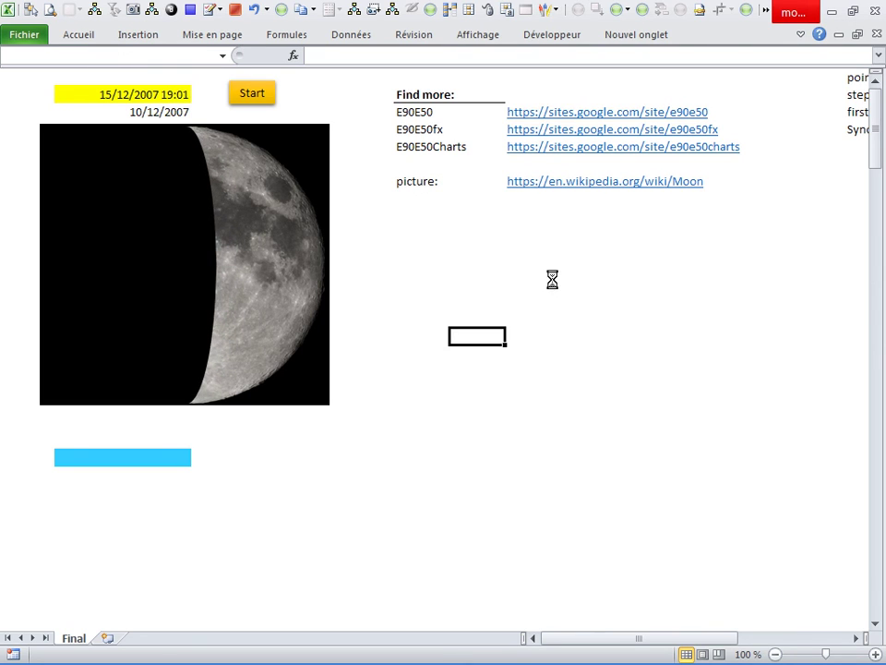
Type a name in cell H19 and begin entering 22-11 in cell H24.
click(524, 390)
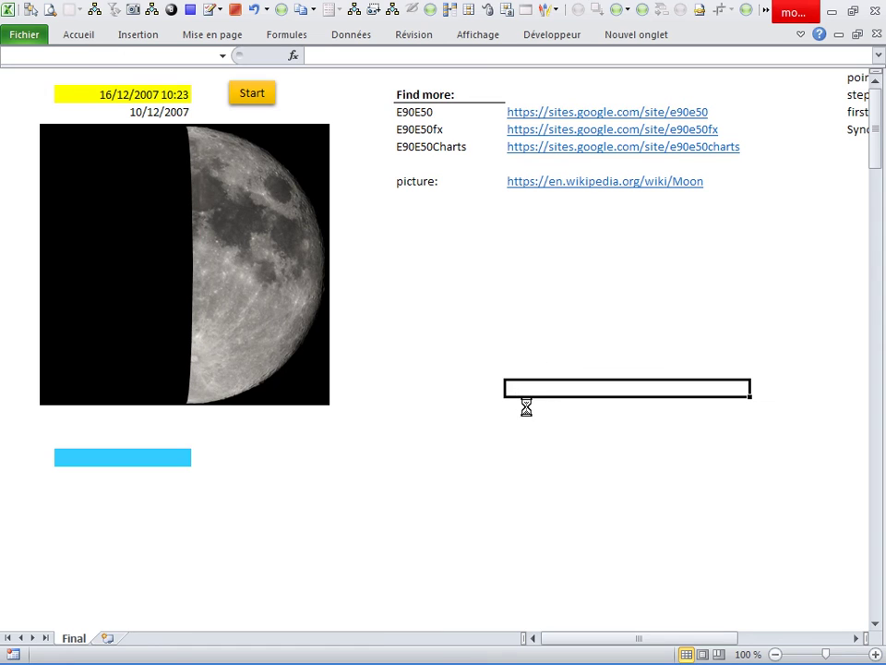
text(sihamidi)
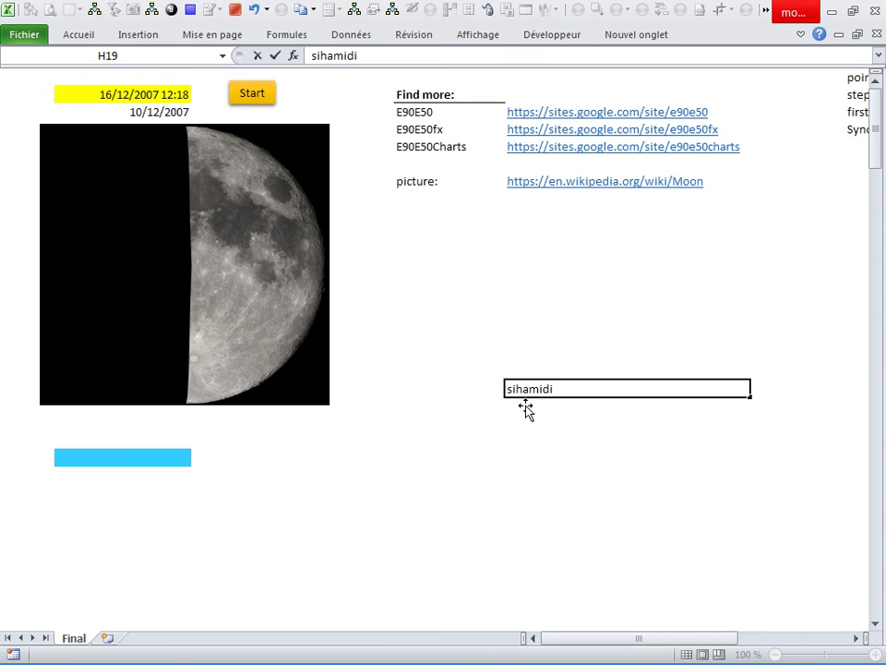
click(513, 478)
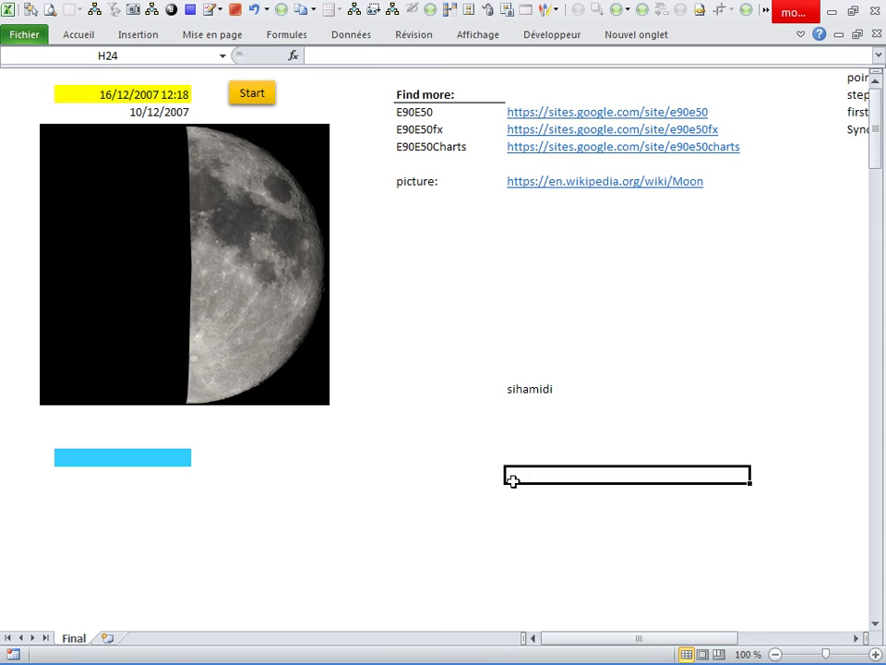
text(22-11-2015)
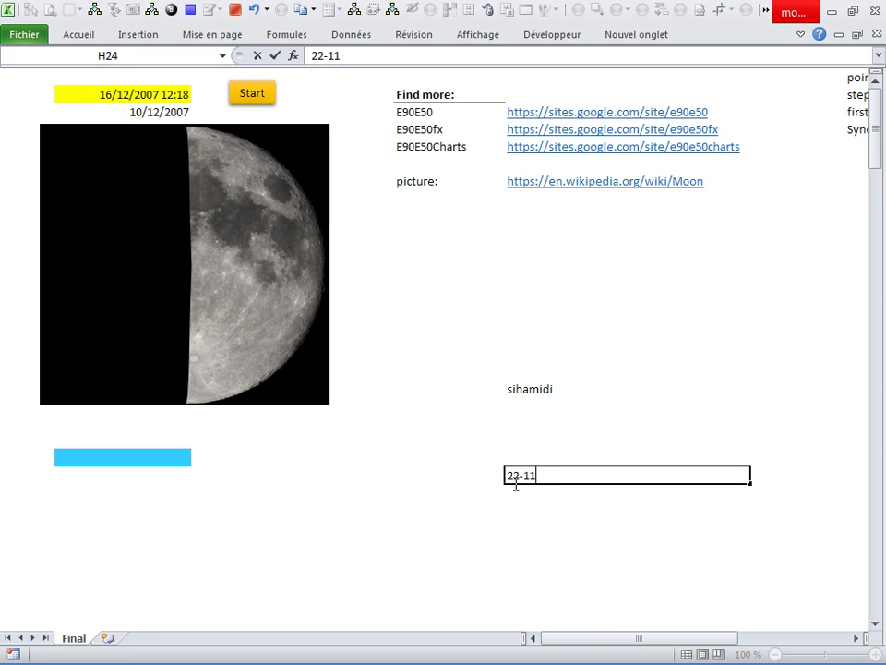